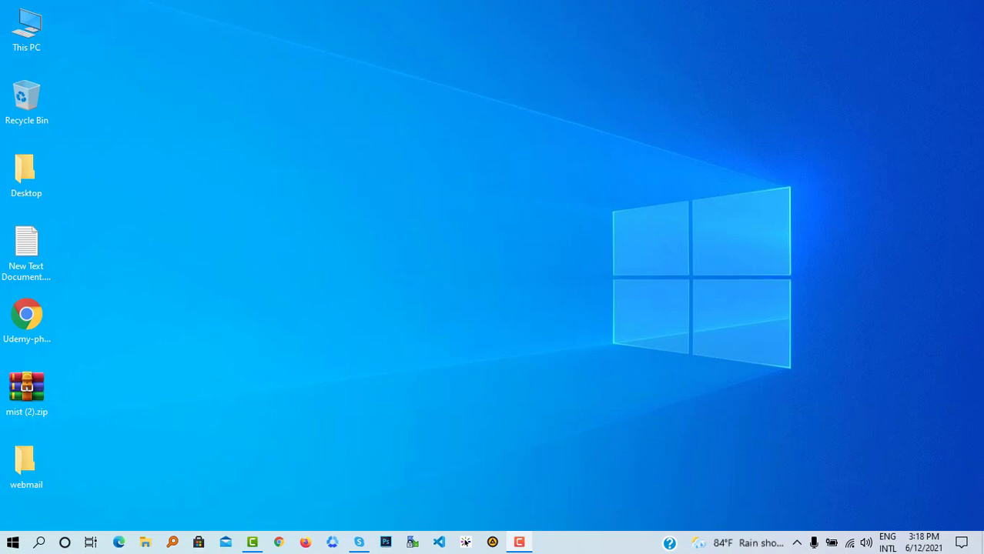
Open the Night light settings from the system's Display settings
left_click(7, 545)
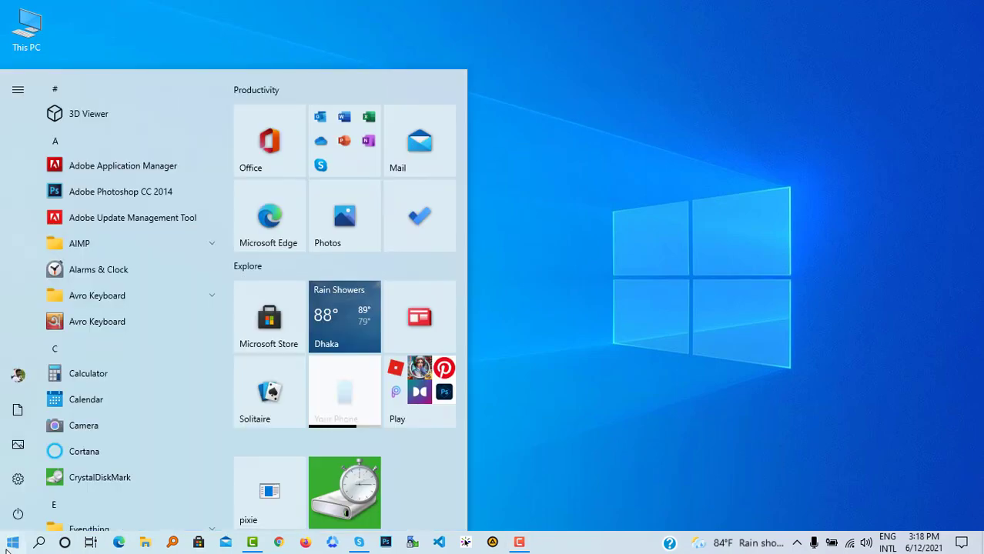
left_click(18, 480)
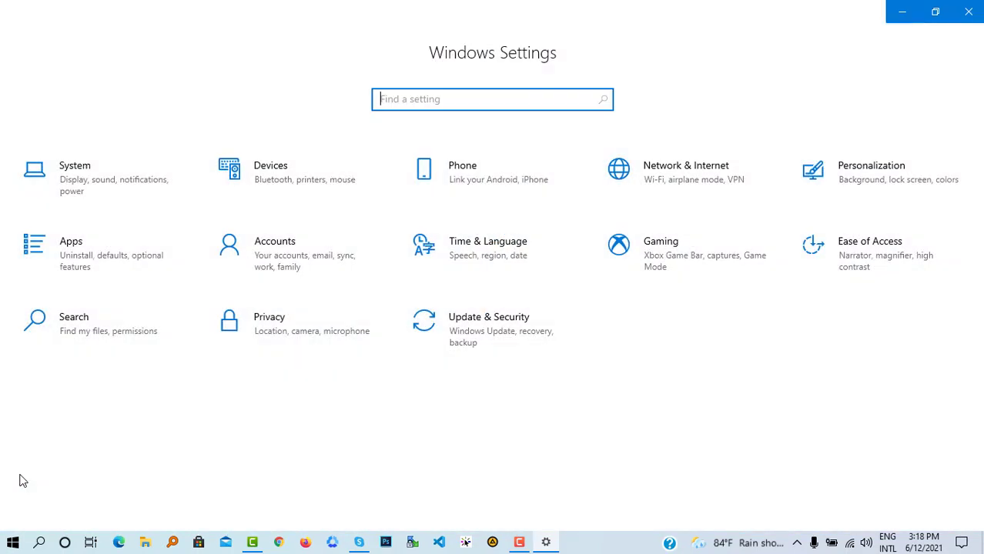
left_click(78, 193)
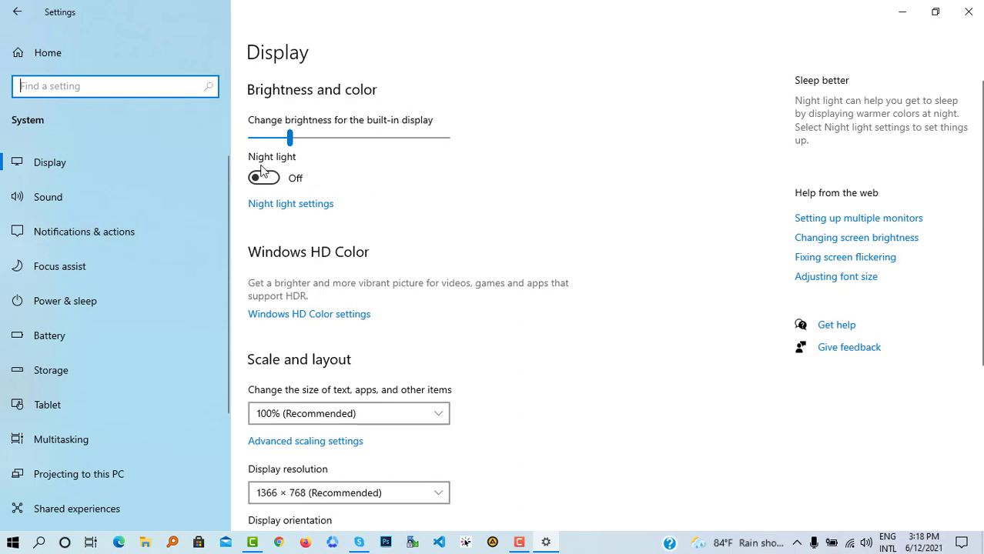
left_click(304, 209)
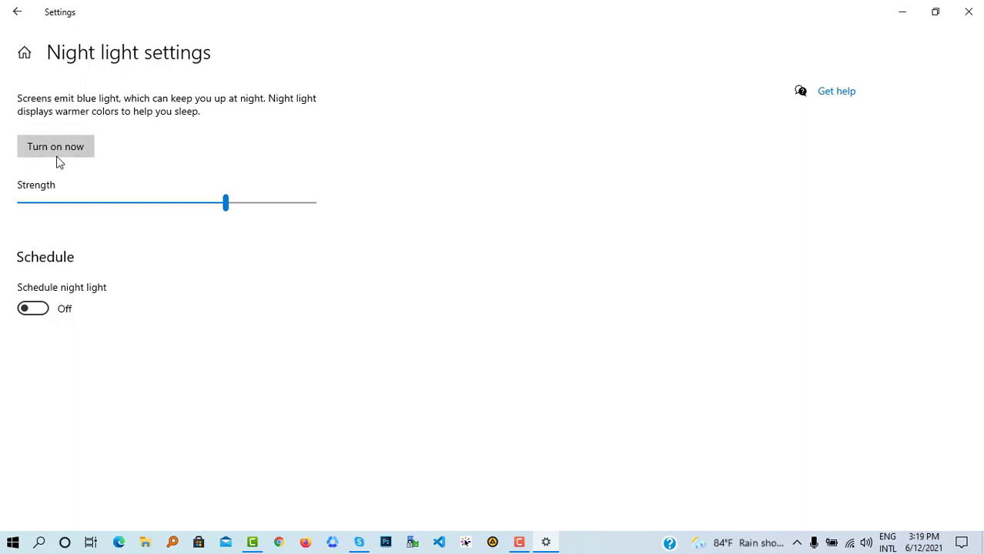
Turn on night light immediately and set its strength to 70
left_click(65, 154)
left_click(227, 205)
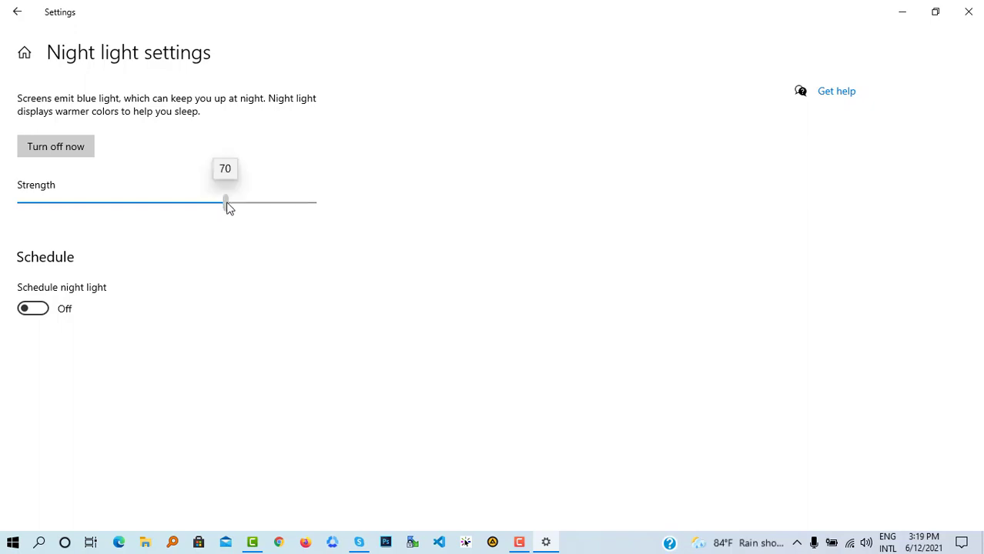
left_click(226, 207)
mouse_move(226, 206)
left_mouse_down()
mouse_move(284, 206)
mouse_move(81, 203)
mouse_move(226, 203)
left_mouse_up()
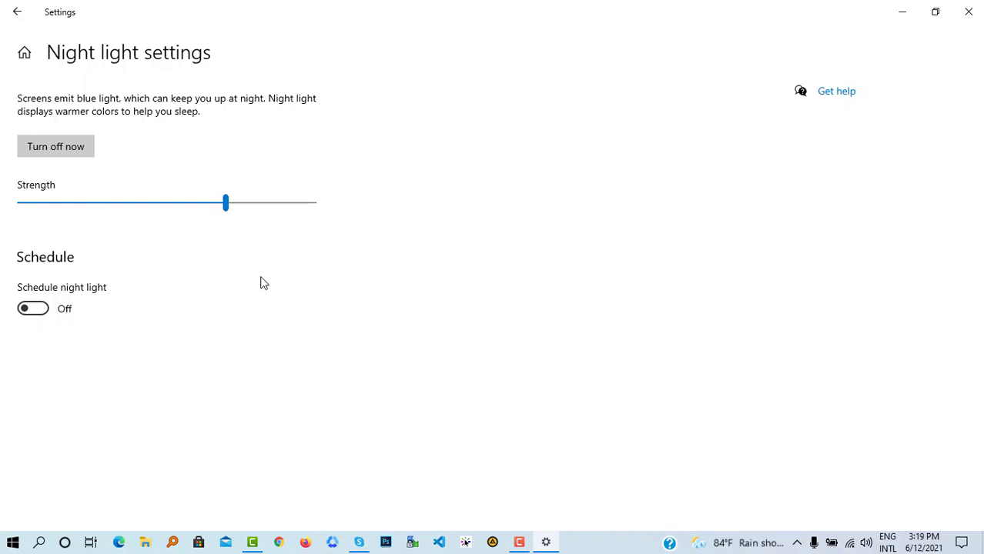
Enable the night light schedule and review its set hours for turning on and off
left_click(40, 313)
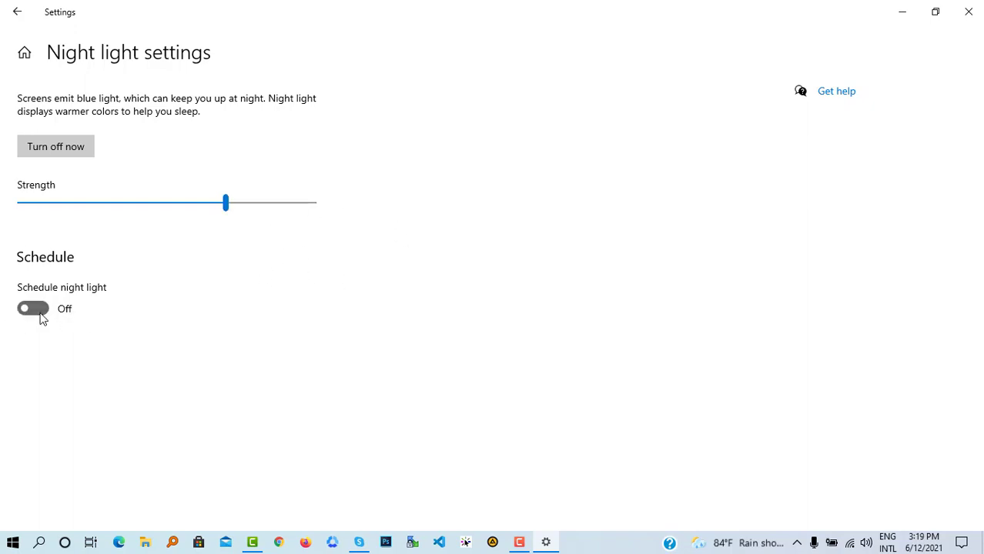
scroll(296, 310, "down", 2)
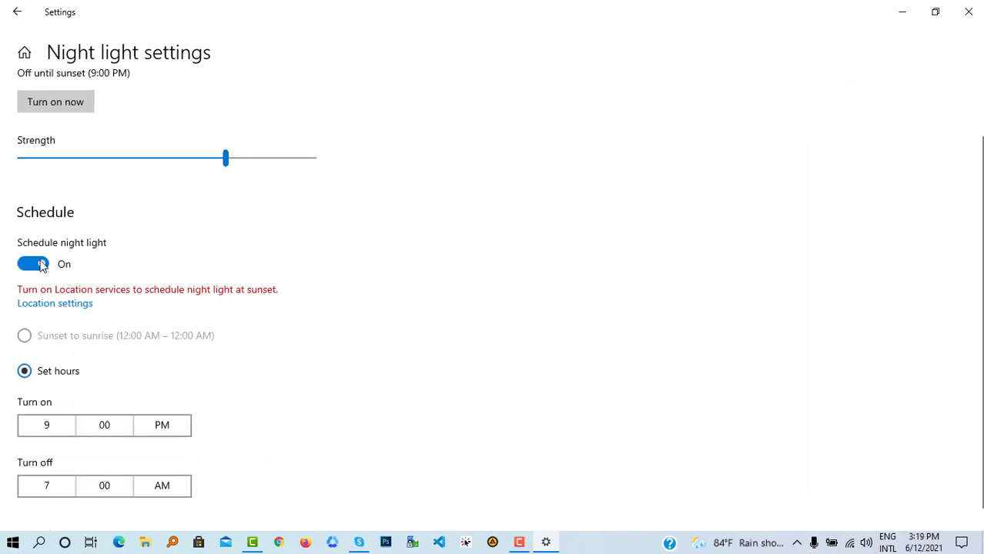
scroll(231, 400, "down", 1)
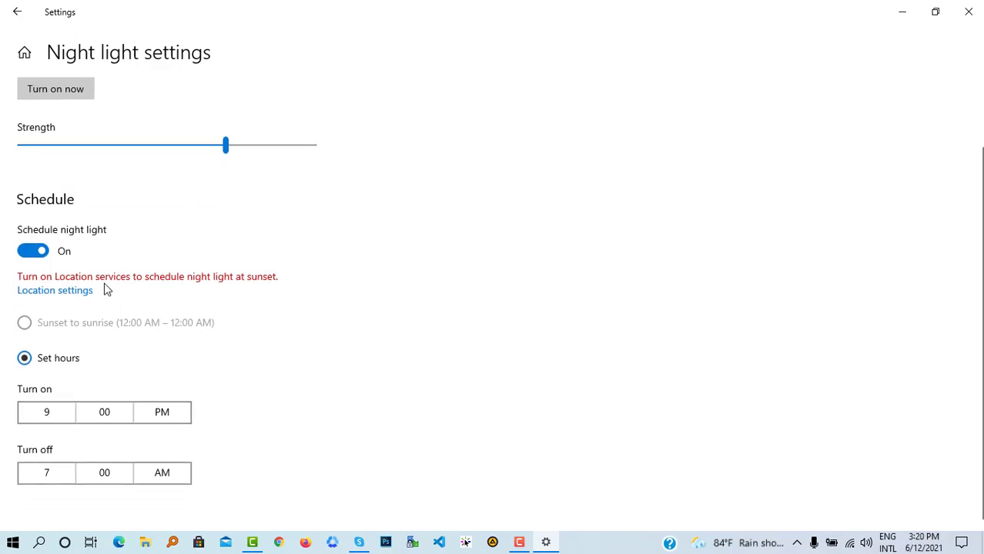
scroll(193, 263, "up", 2)
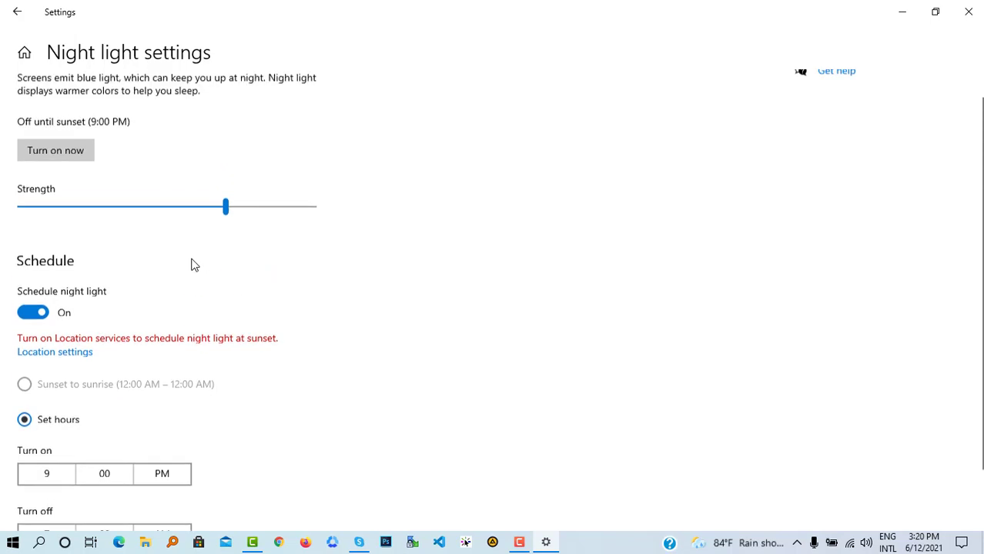
scroll(201, 362, "down", 2)
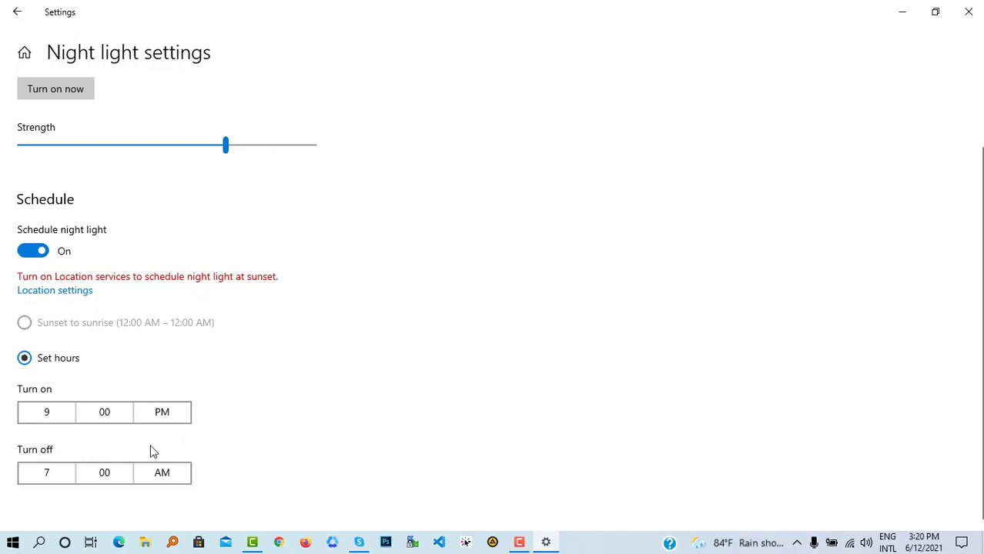
scroll(123, 319, "up", 2)
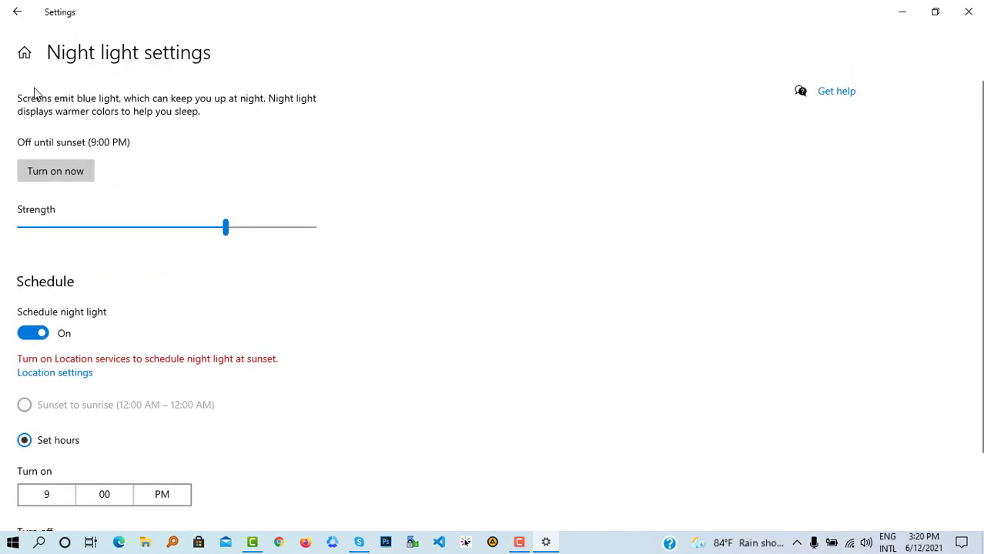
Disable the night light schedule from the Night light settings, turn night light on immediately, and close Settings
left_click(16, 12)
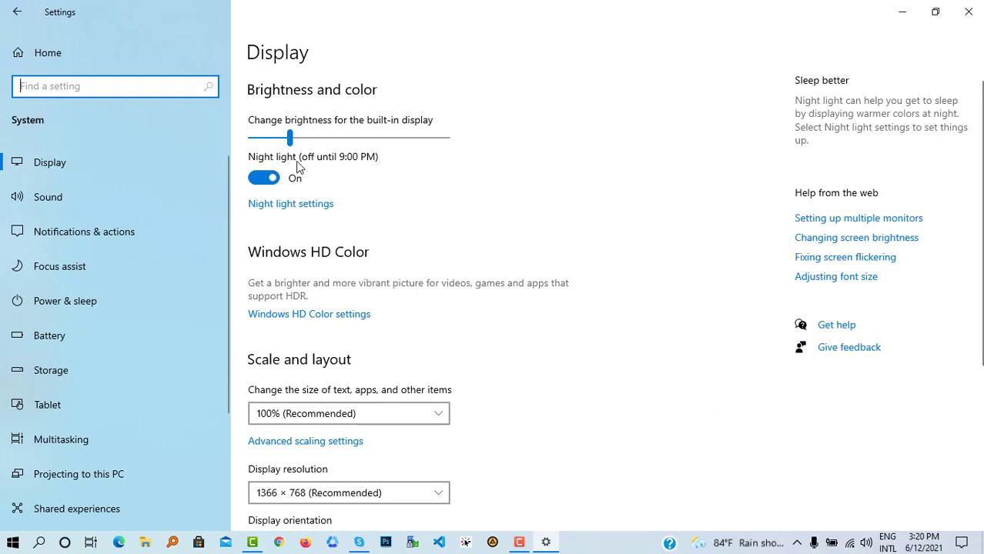
left_click(269, 205)
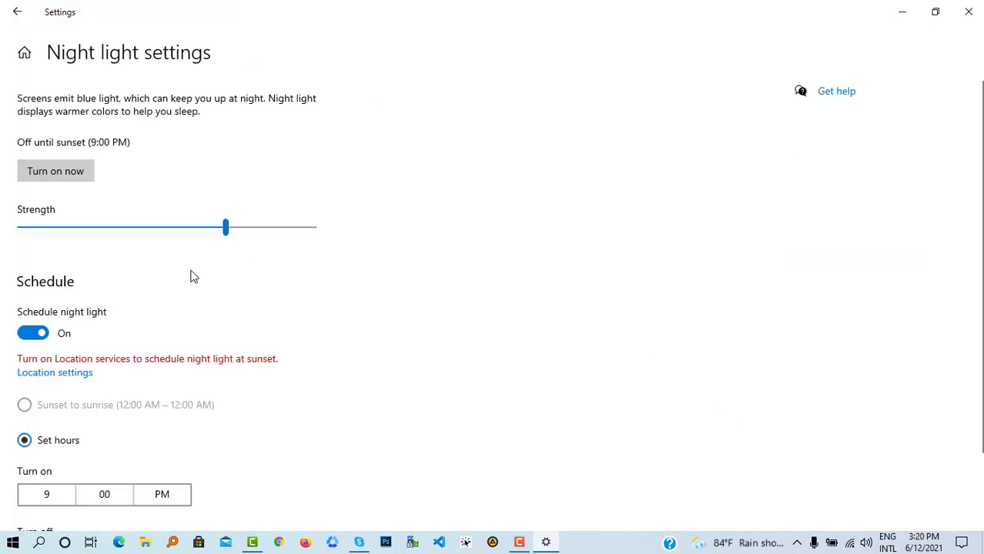
left_click(41, 337)
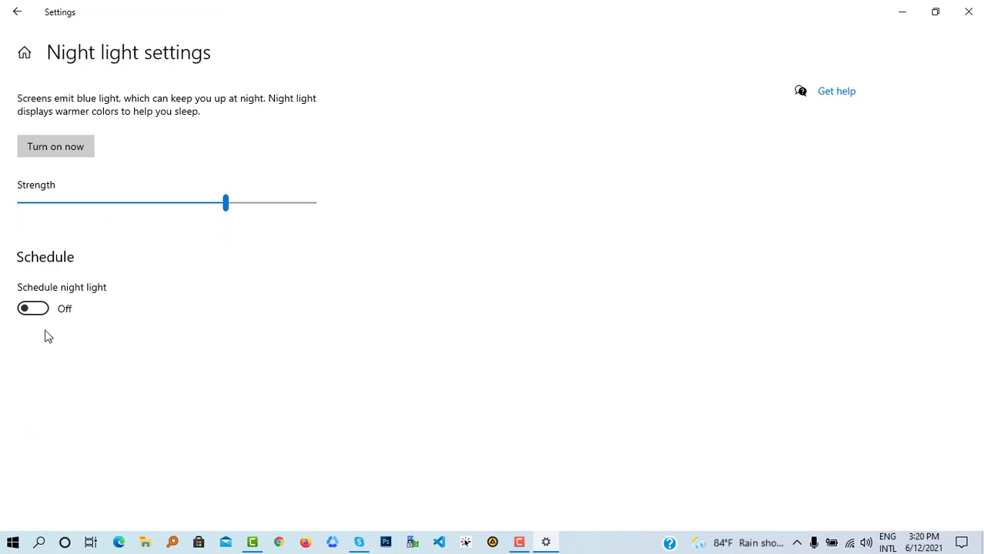
left_click(73, 148)
left_click(969, 11)
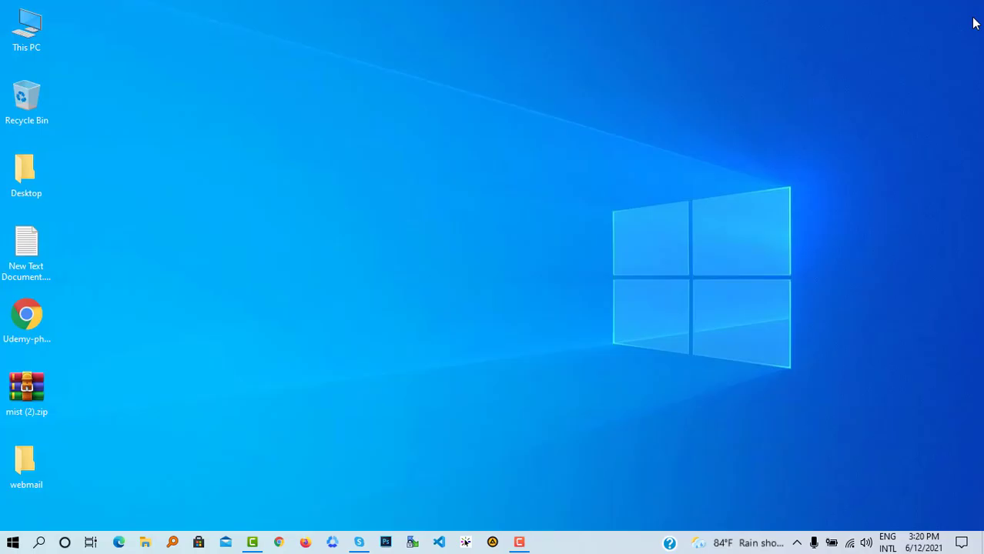
Set the display brightness to 20 and turn off night light using the expanded quick actions
left_click(960, 542)
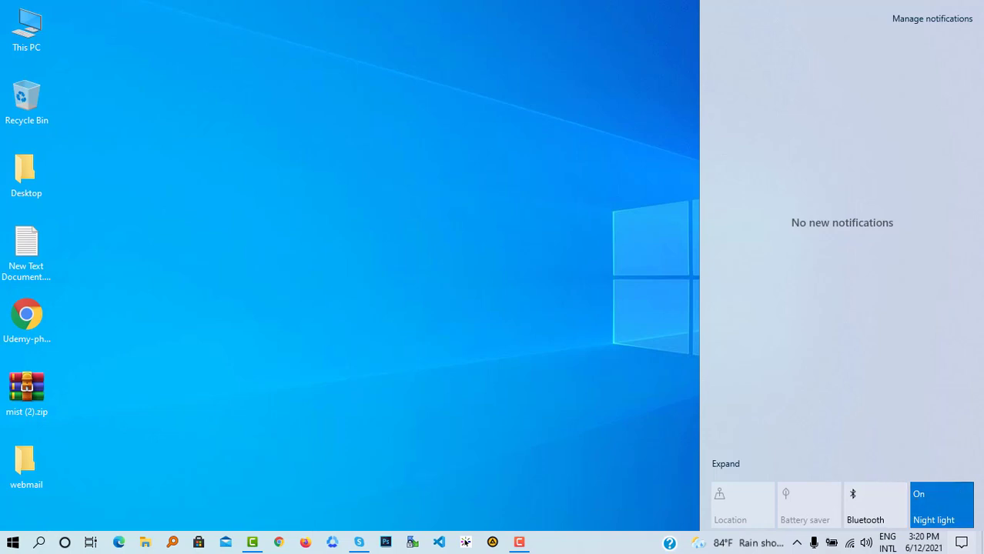
left_click(732, 465)
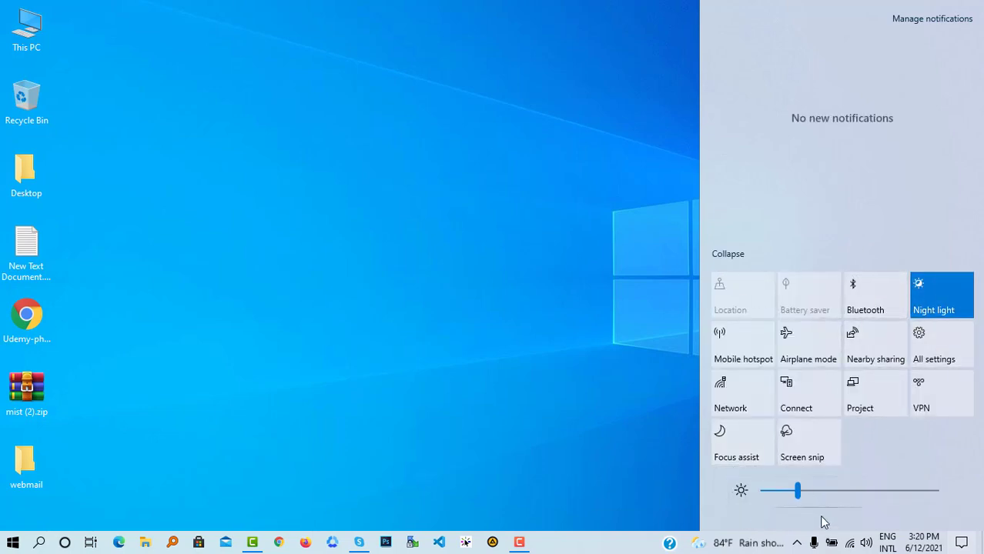
mouse_move(800, 495)
left_mouse_down()
mouse_move(959, 499)
mouse_move(797, 502)
left_mouse_up()
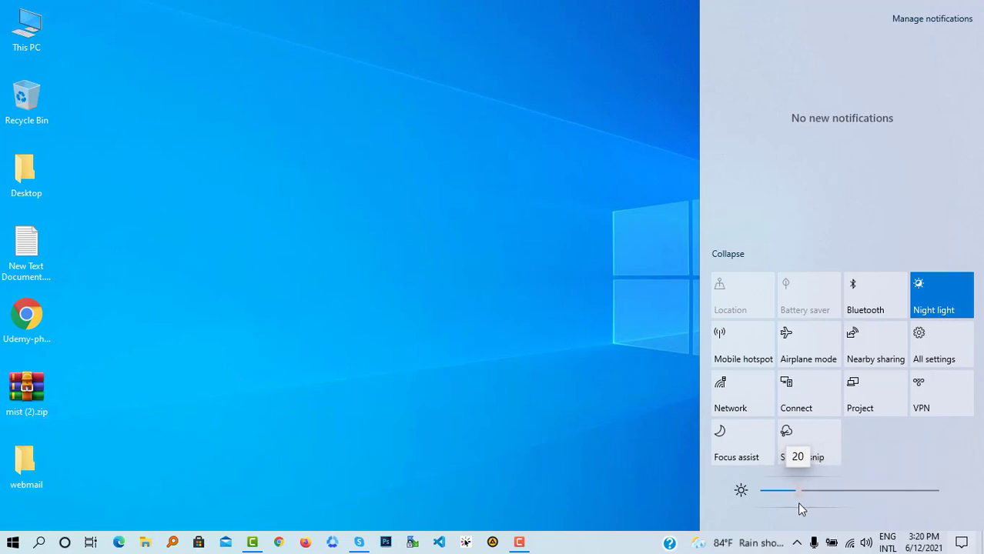
left_click(946, 301)
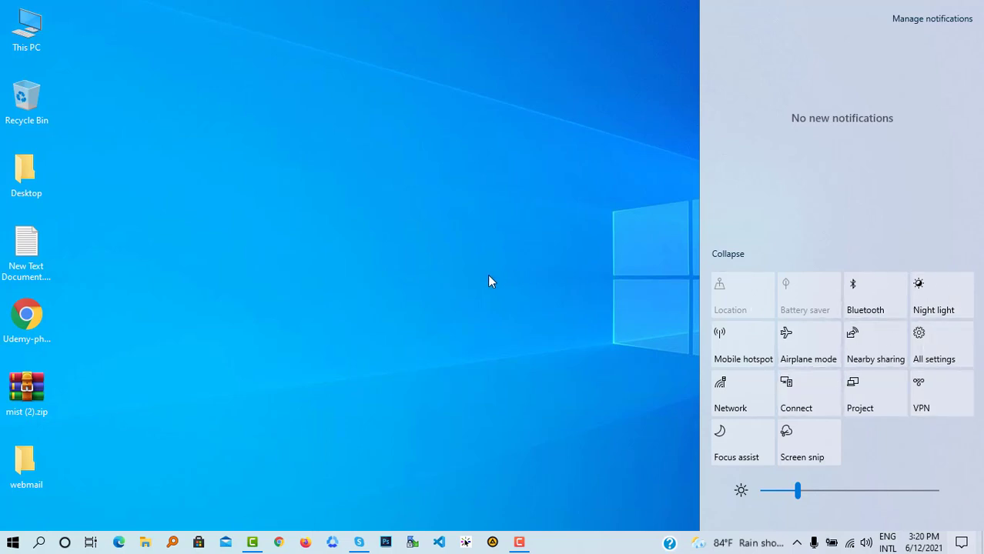
left_click(514, 263)
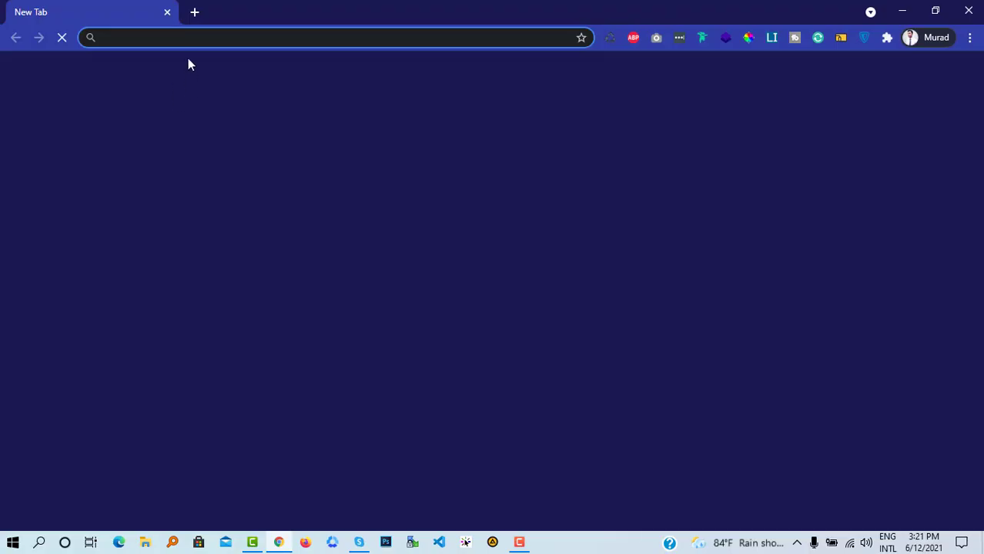
Switch to Chrome and search Google for "flux brightness controller"
left_click(180, 40)
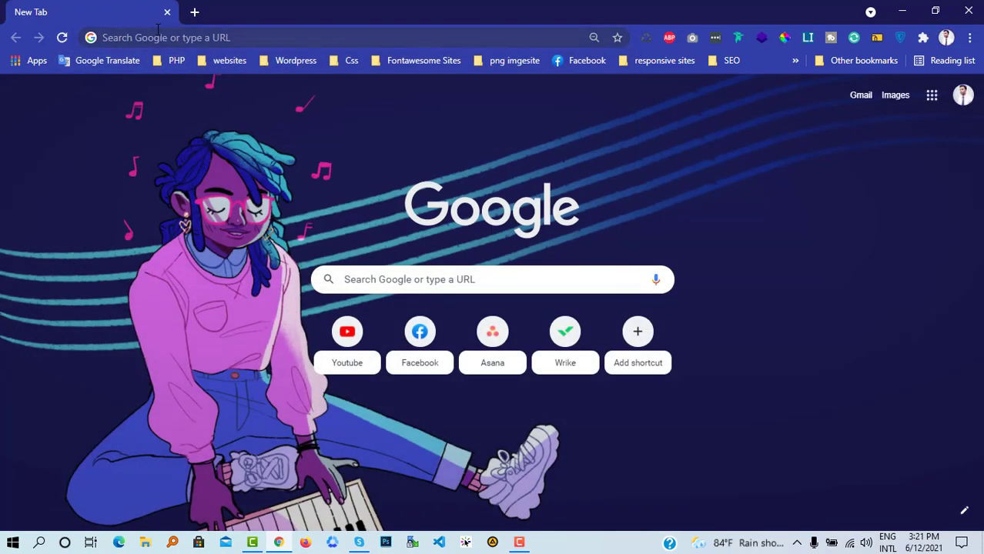
left_click(157, 31)
type("f")
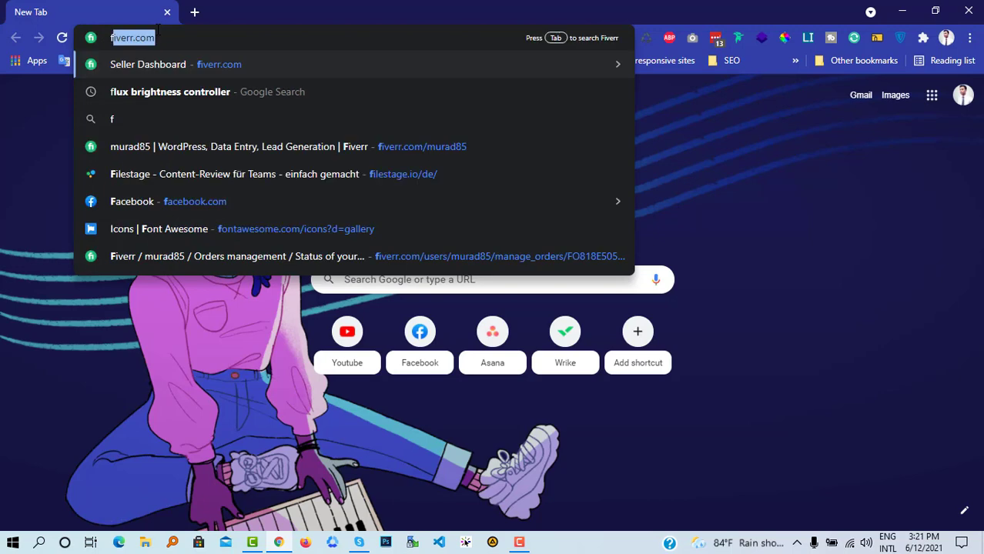
type("lux")
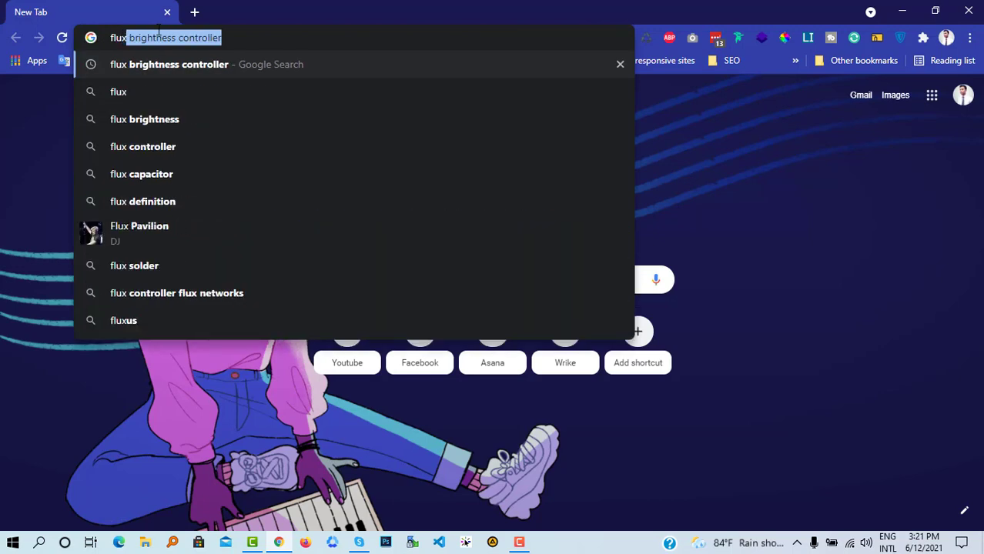
key("BackSpace")
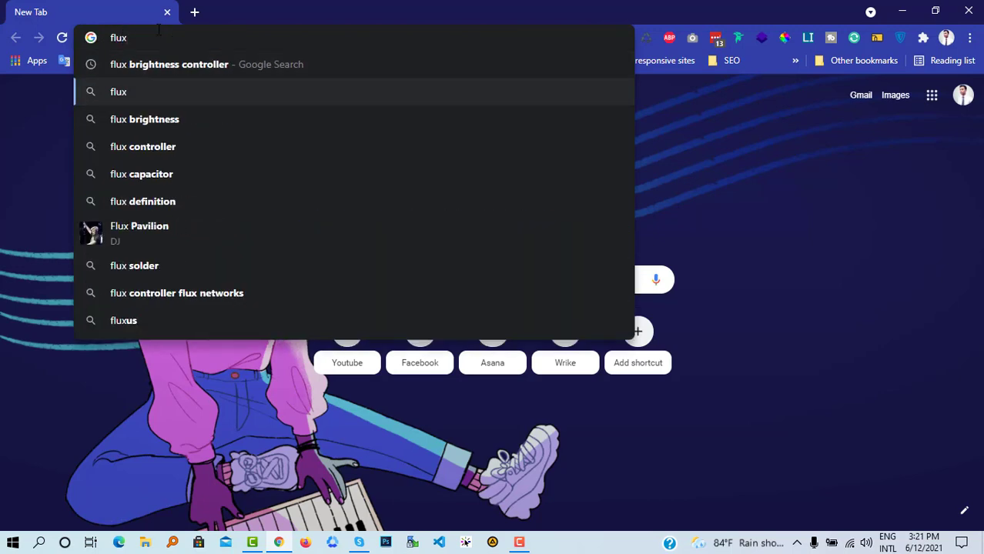
key("Up")
key("Return")
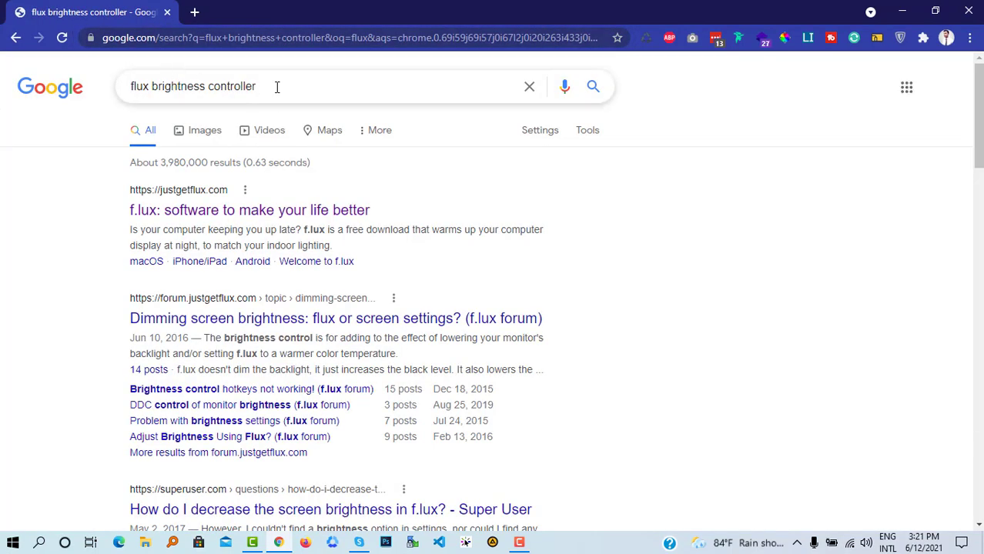
Open the f.lux website at justgetflux.com from the search results
triple_click(275, 88)
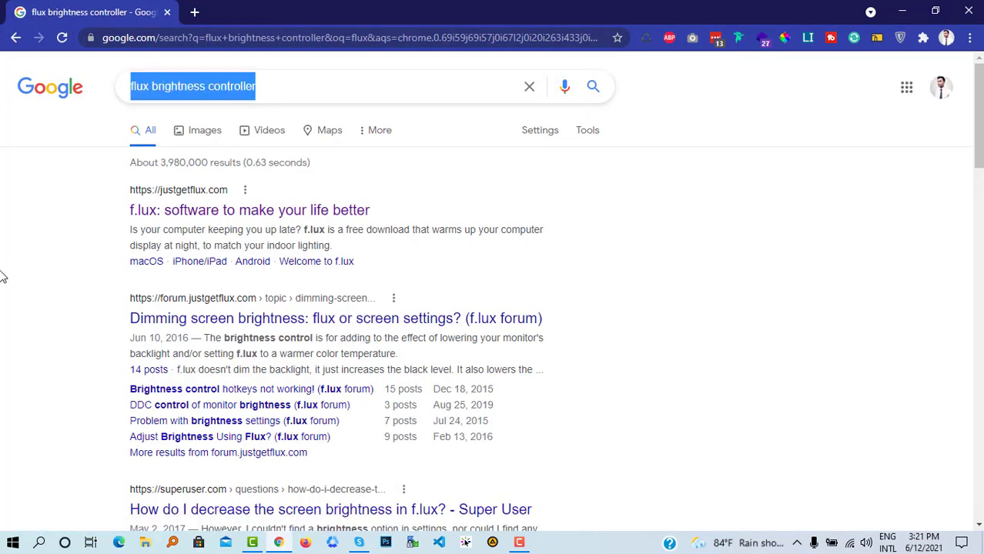
left_click(19, 213)
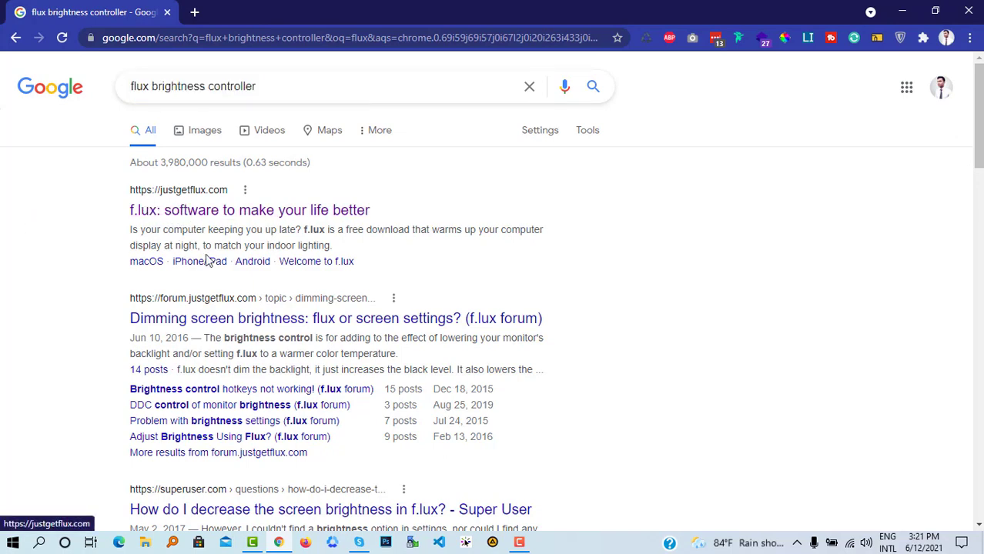
left_click(283, 219)
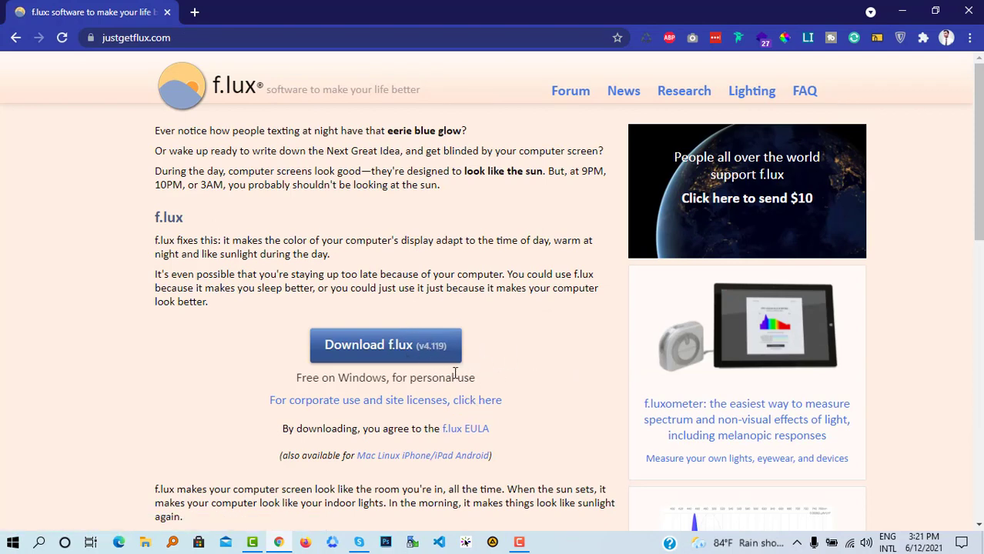
Examine the f.lux home page, including its description, app preview and the section on controlling lights
scroll(362, 265, "down", 3)
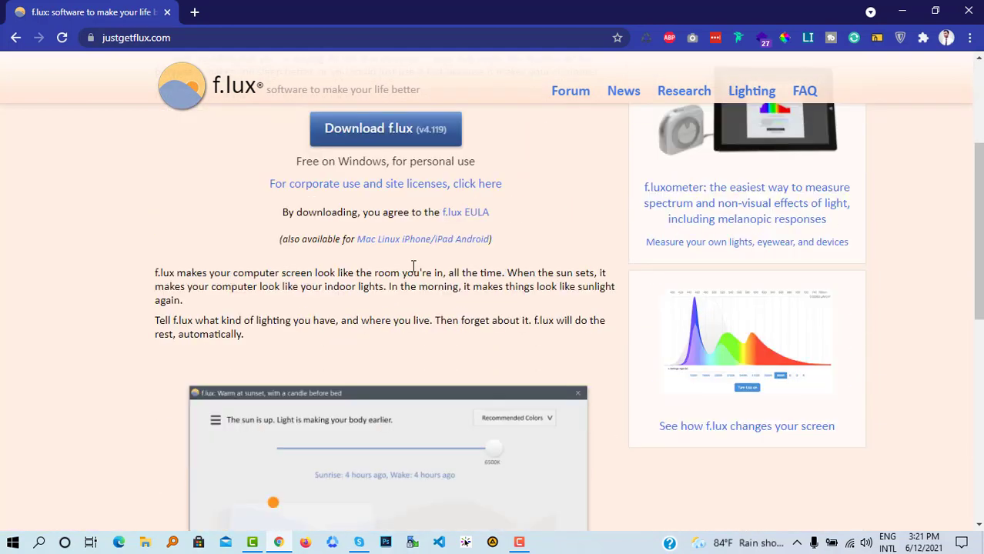
scroll(366, 260, "down", 3)
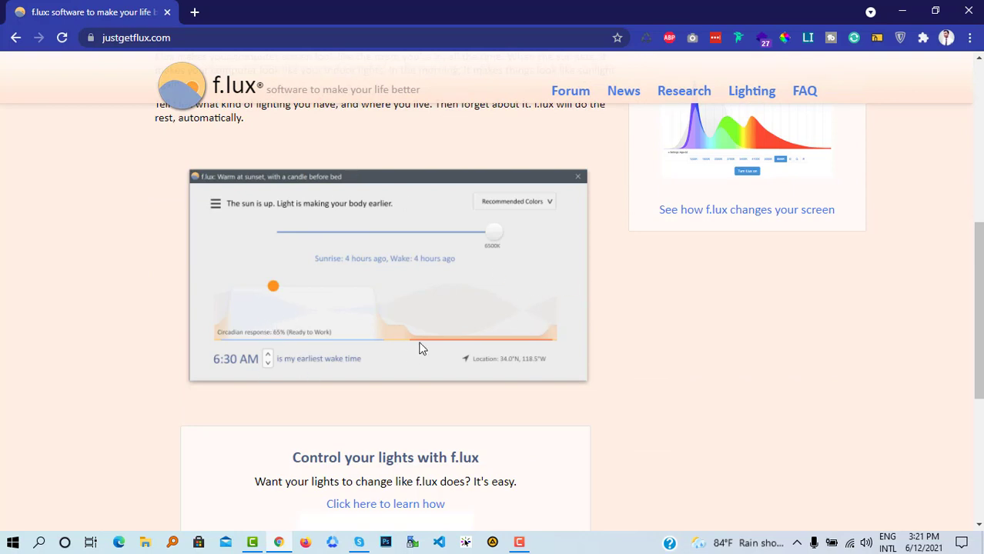
scroll(437, 276, "up", 2)
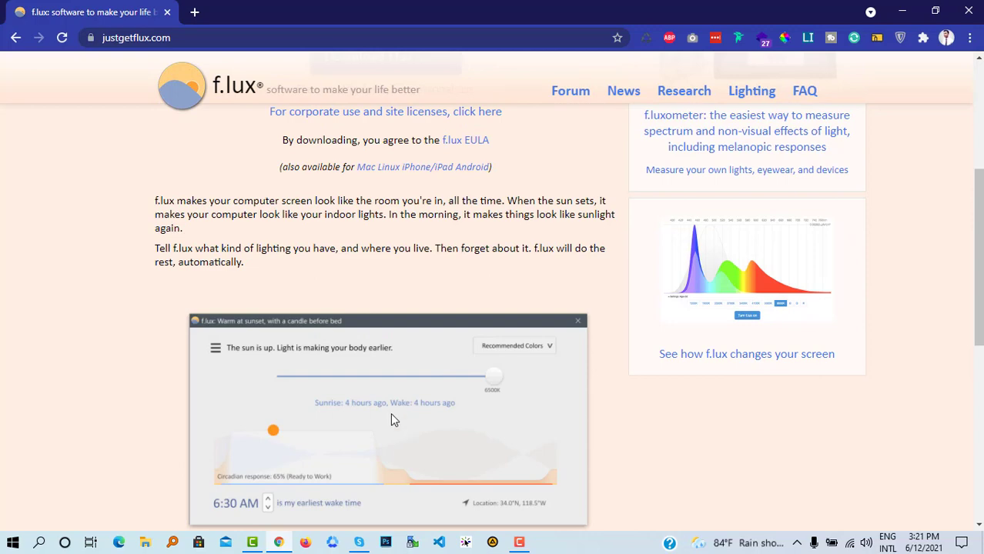
scroll(391, 416, "down", 1)
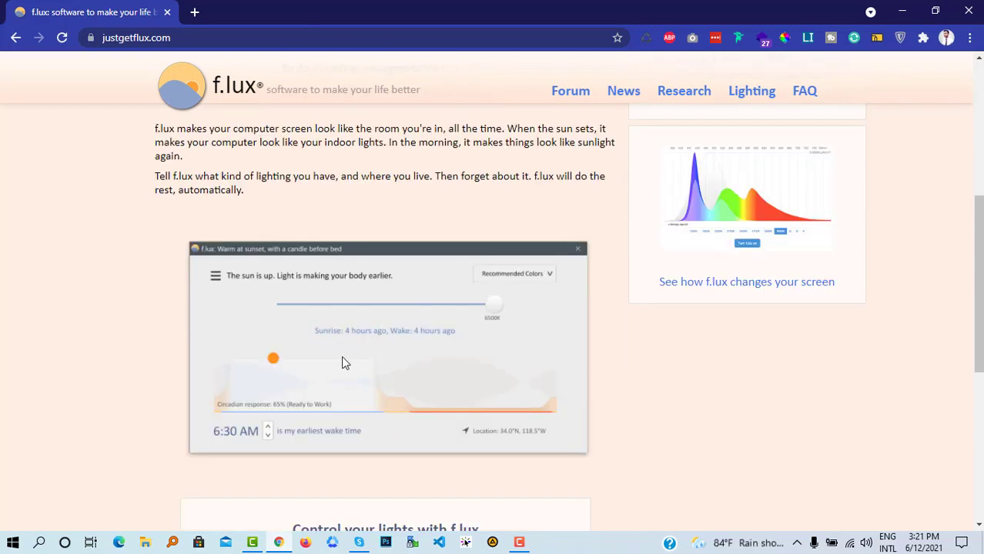
scroll(344, 363, "down", 5)
scroll(345, 363, "up", 5)
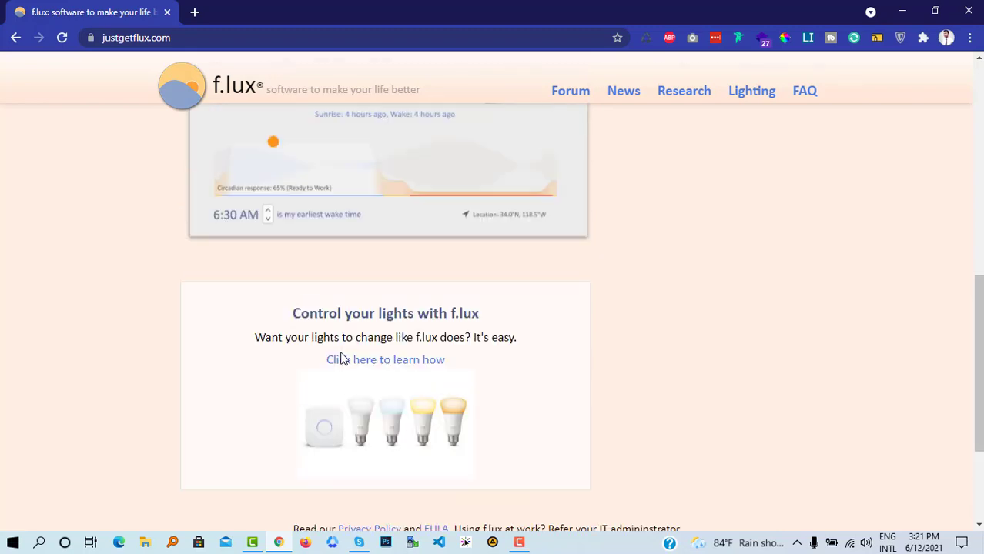
scroll(344, 358, "up", 1)
scroll(362, 353, "down", 1)
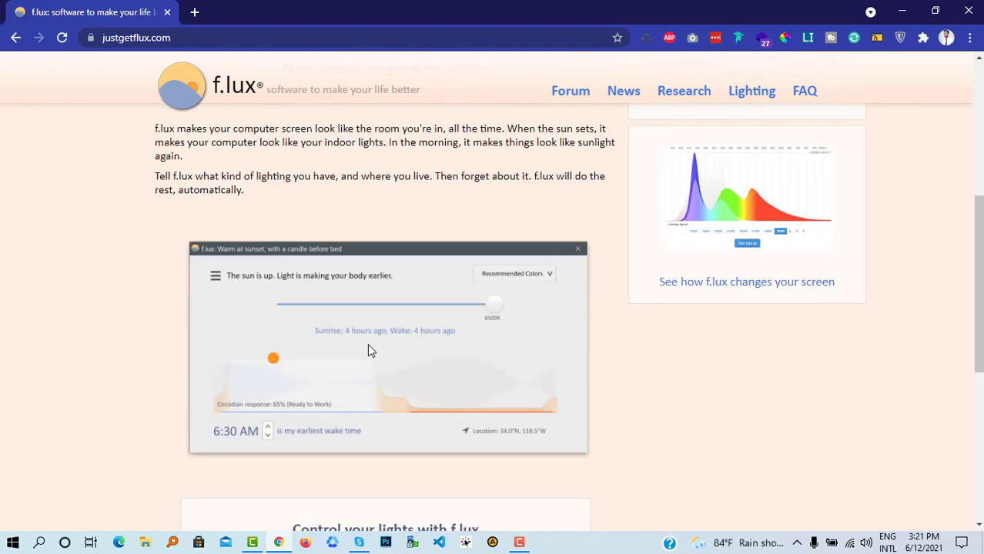
scroll(323, 316, "down", 2)
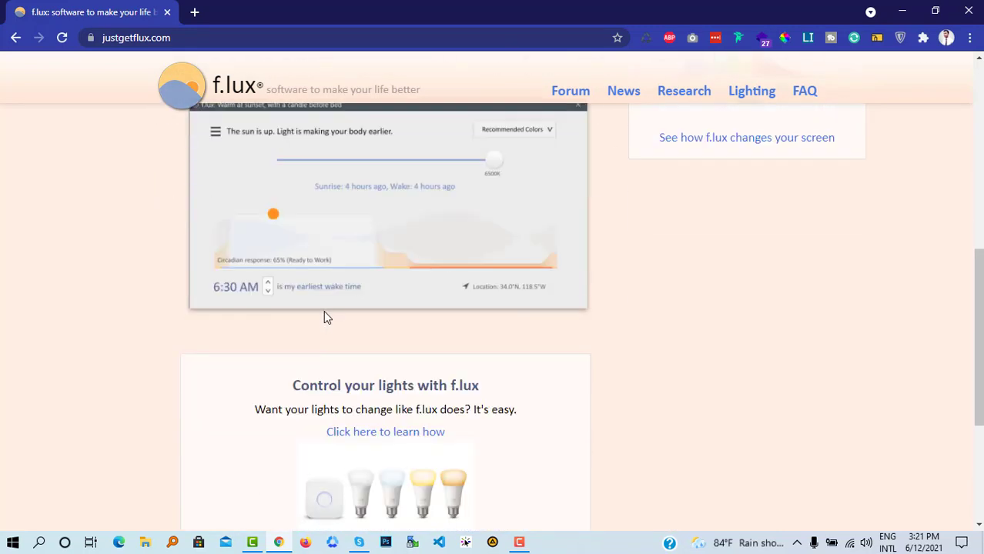
scroll(324, 316, "up", 1)
scroll(465, 285, "down", 5)
scroll(463, 286, "up", 11)
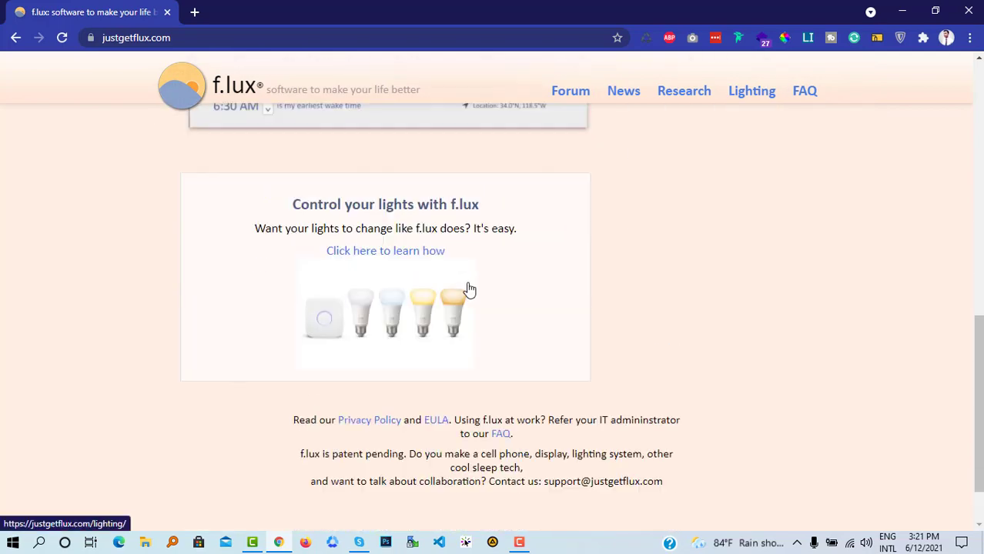